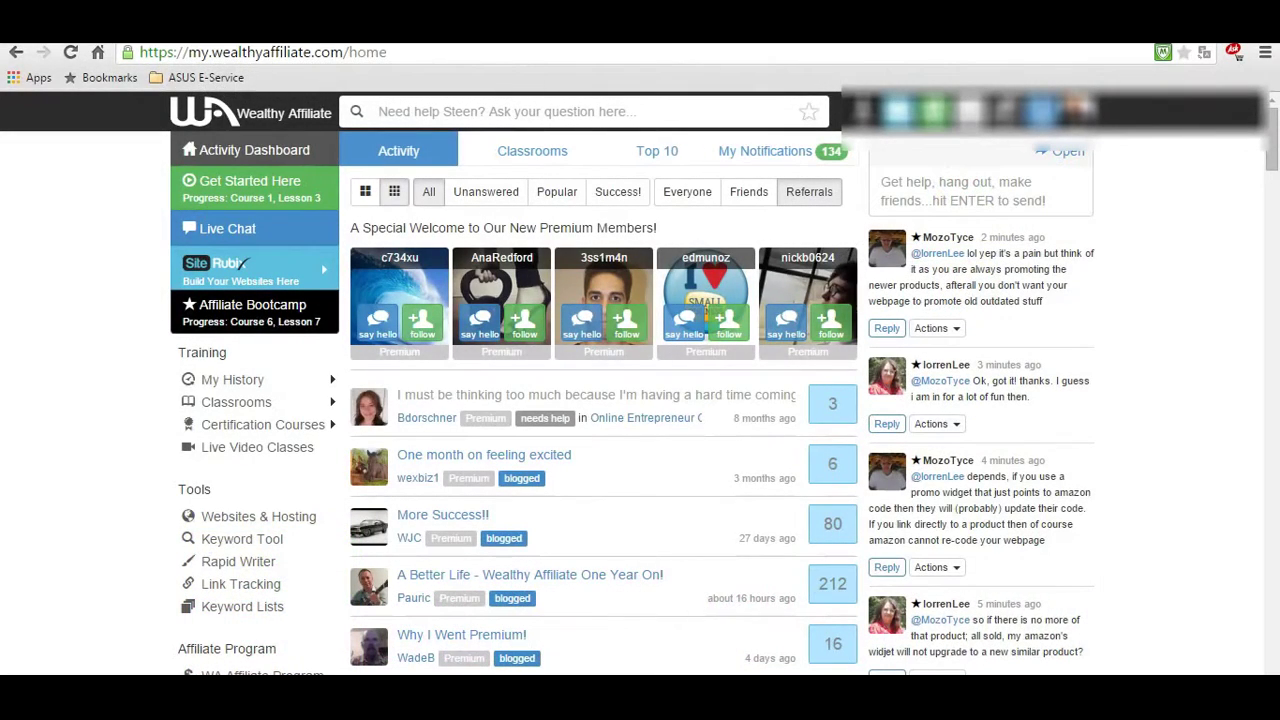
Open the SiteRubix Site Manager and log in to the asksteen.com website's WordPress admin.
mouse_move(252, 262)
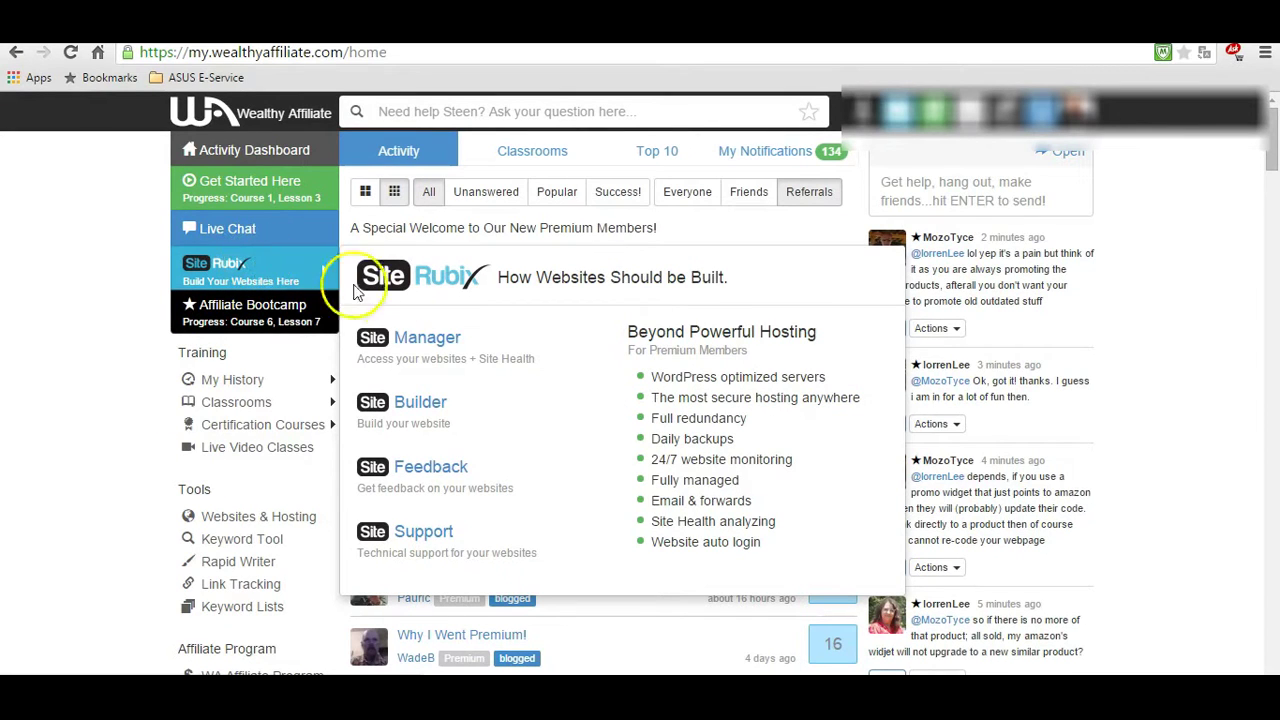
mouse_move(425, 342)
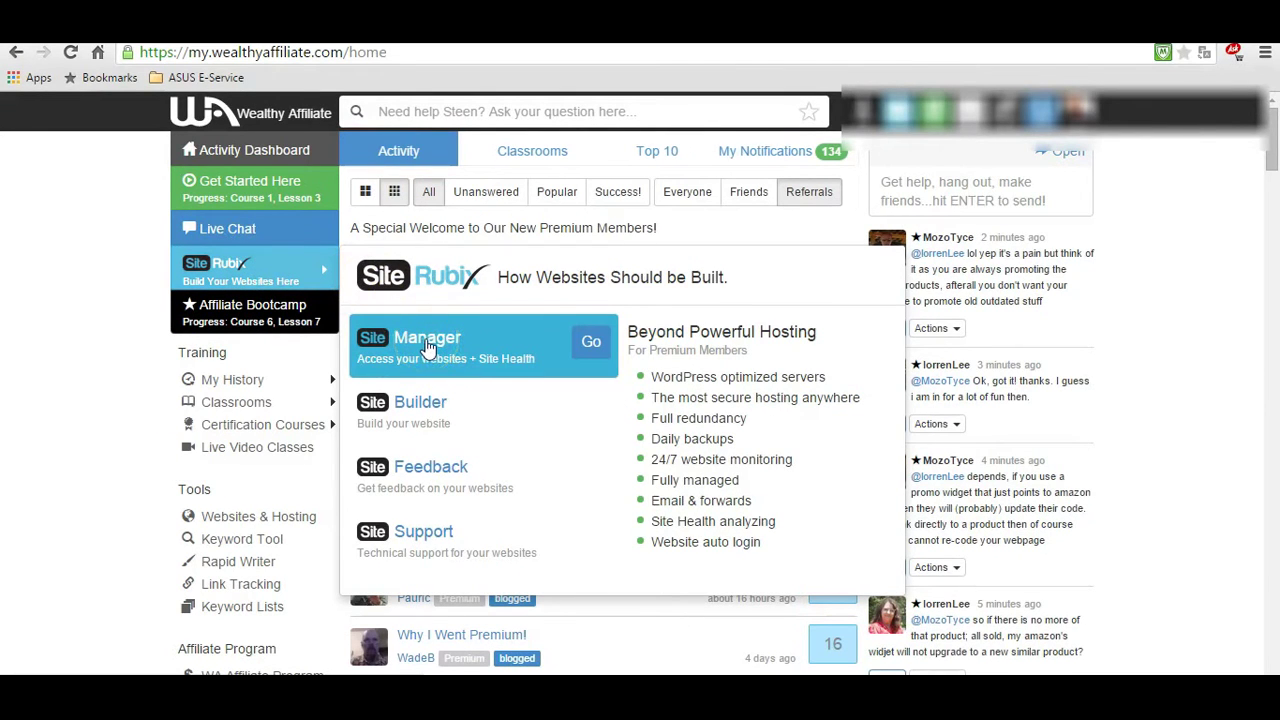
left_click(591, 341)
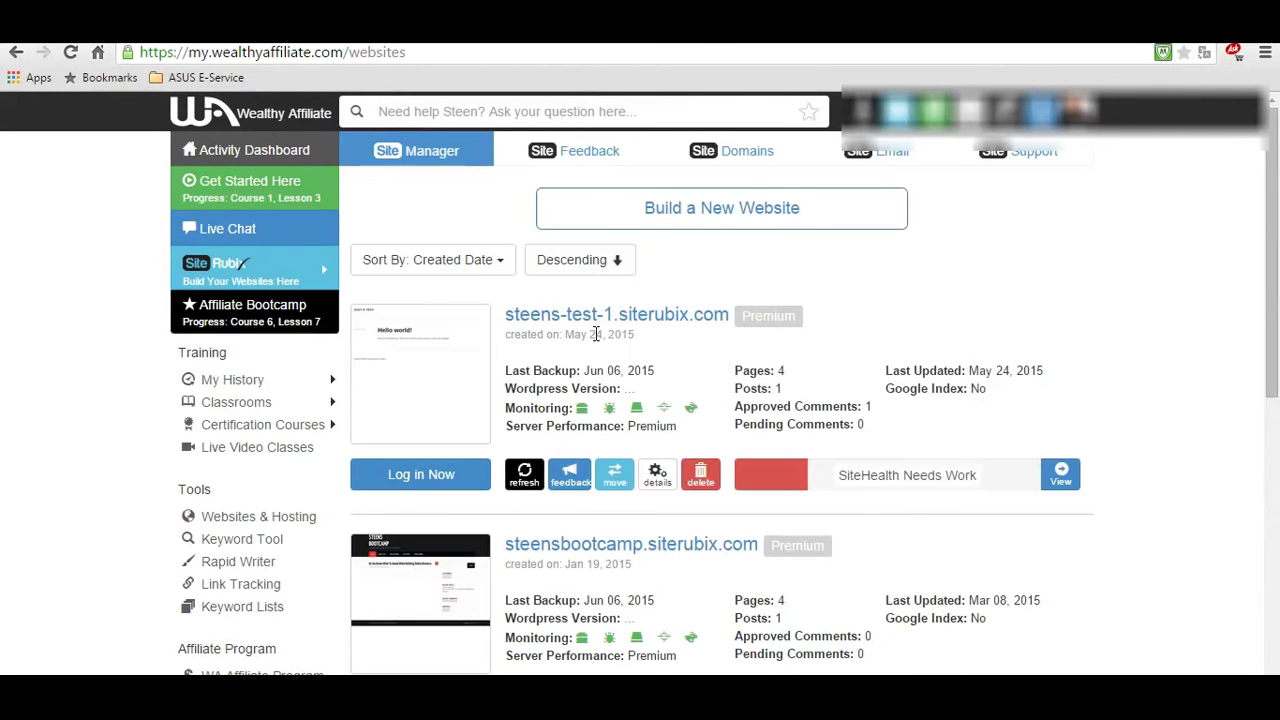
left_click(1270, 220)
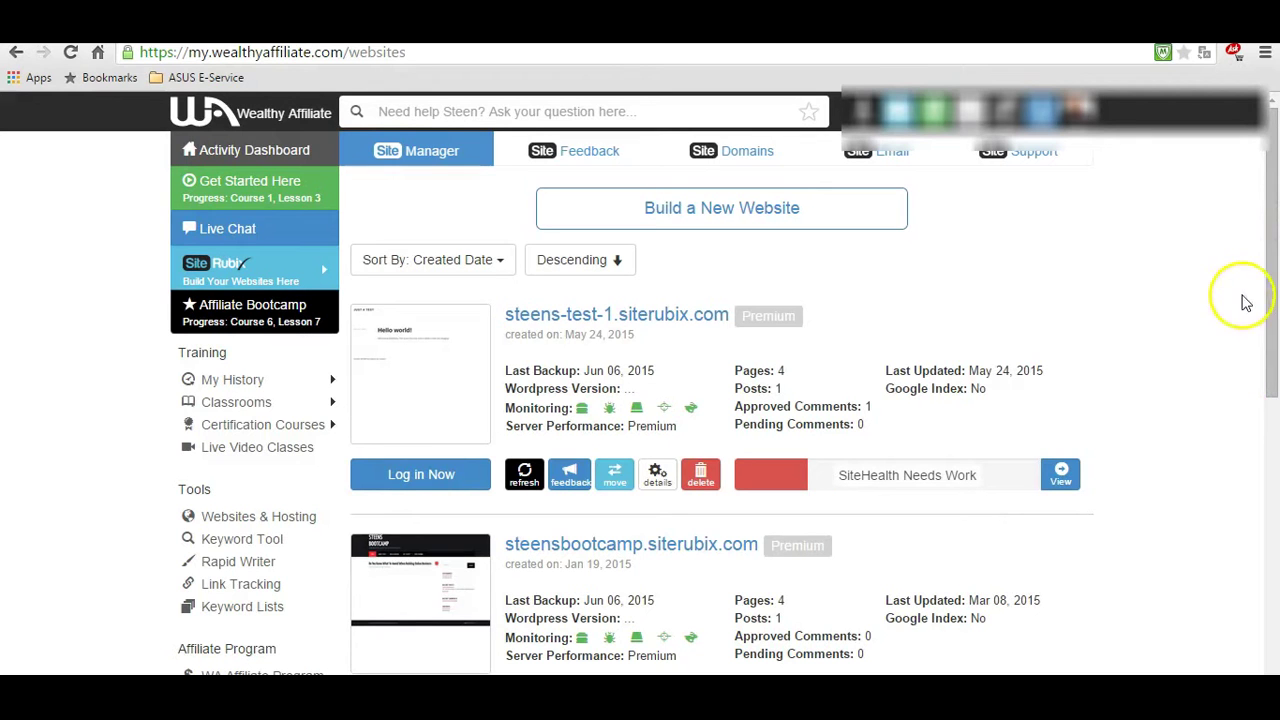
left_click_drag(1272, 272, 1238, 568)
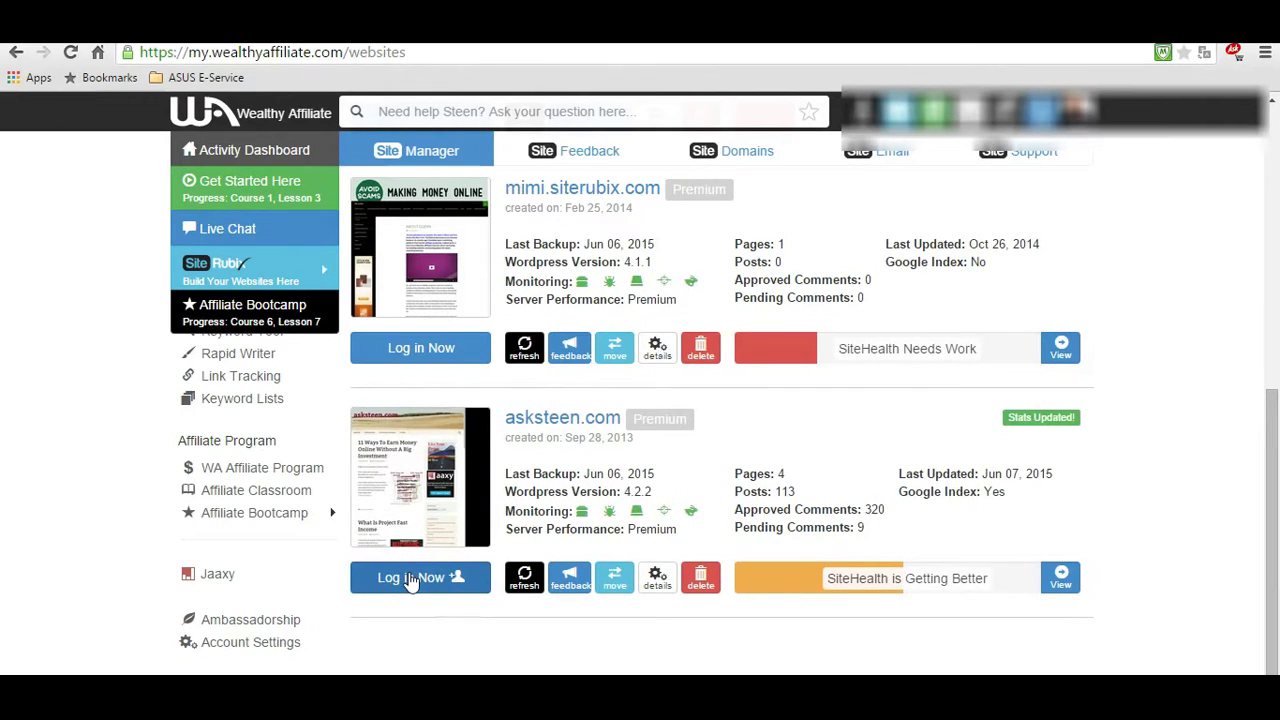
left_click(410, 578)
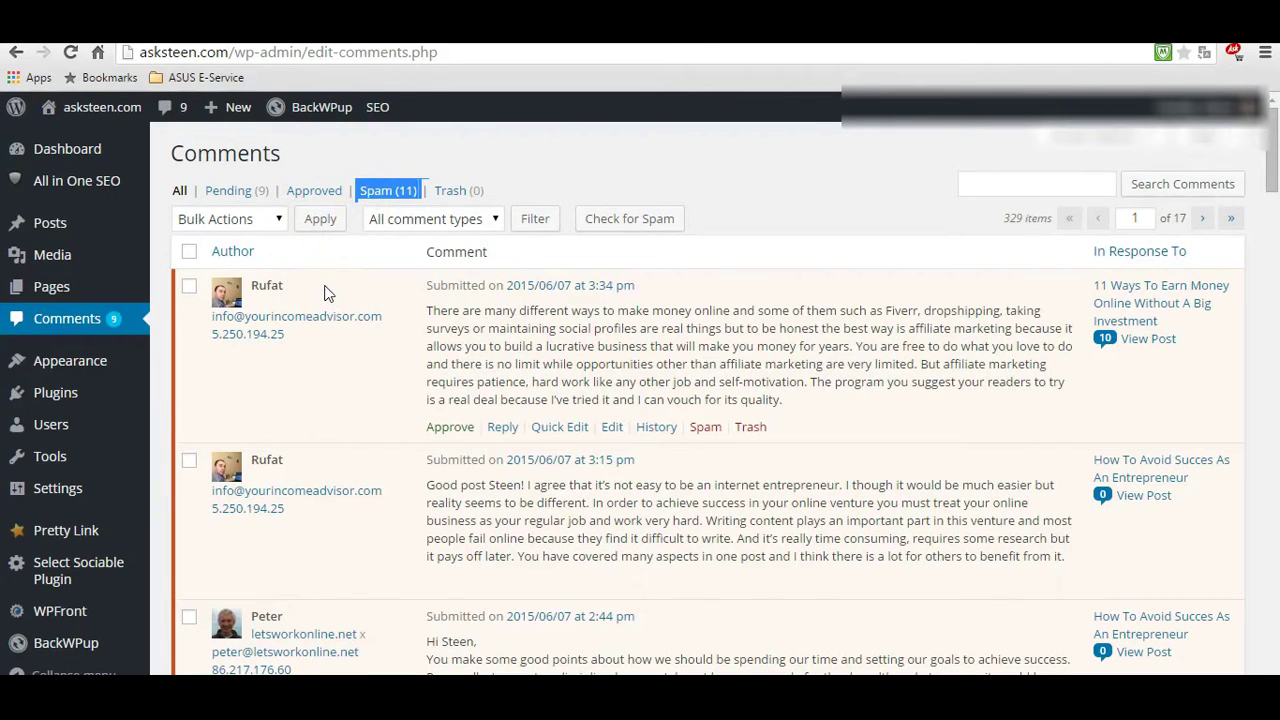
Review the comments flagged as spam and permanently delete all of them.
left_click(388, 166)
left_click(386, 197)
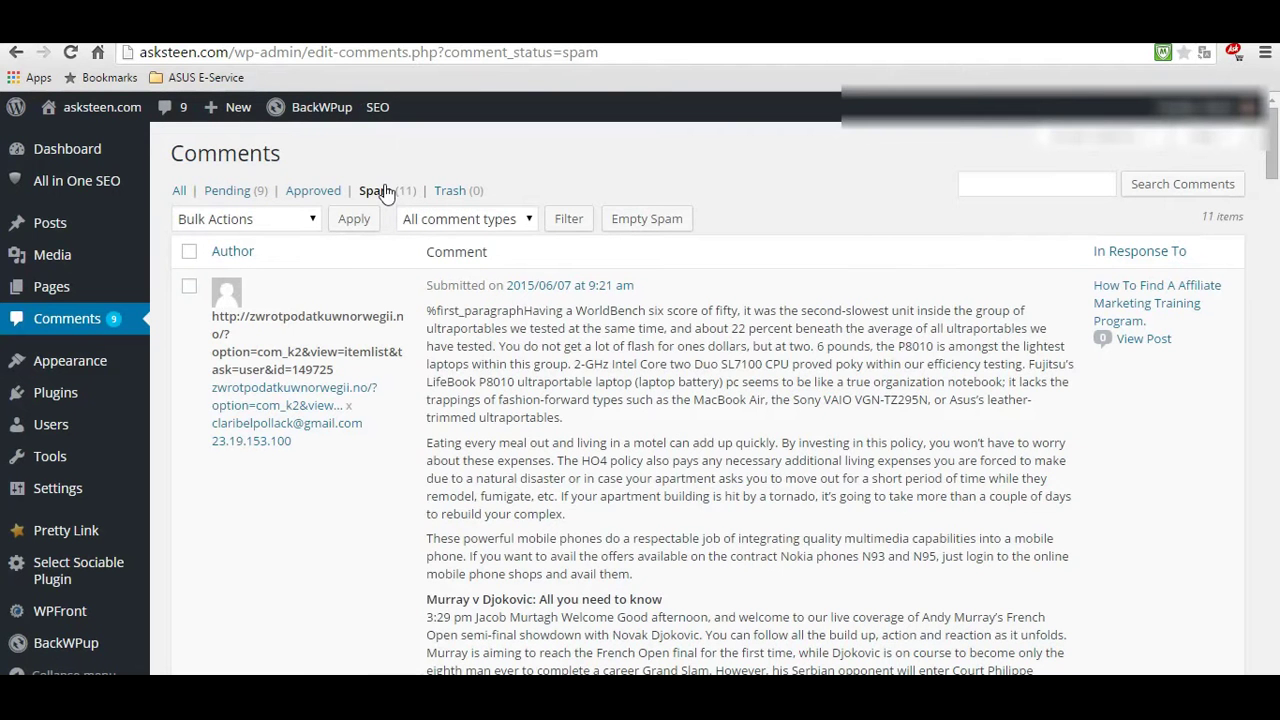
left_click(1268, 174)
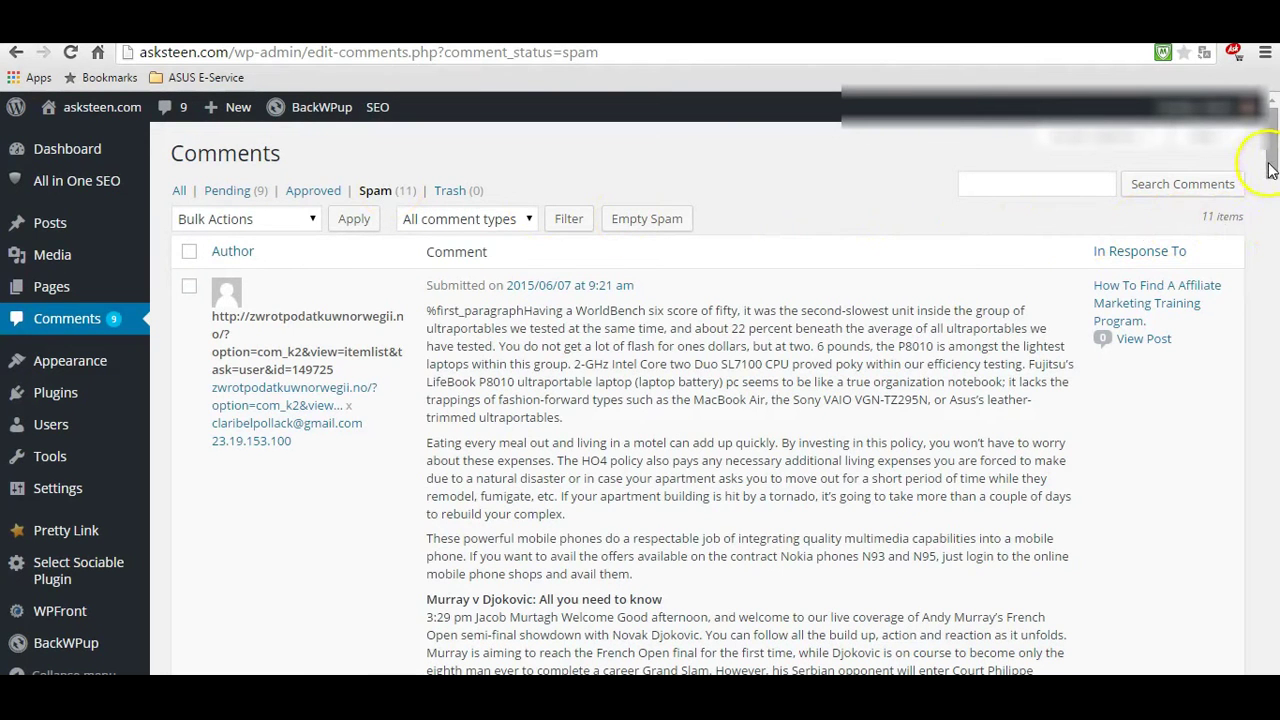
left_click_drag(1268, 170, 1250, 305)
mouse_move(857, 366)
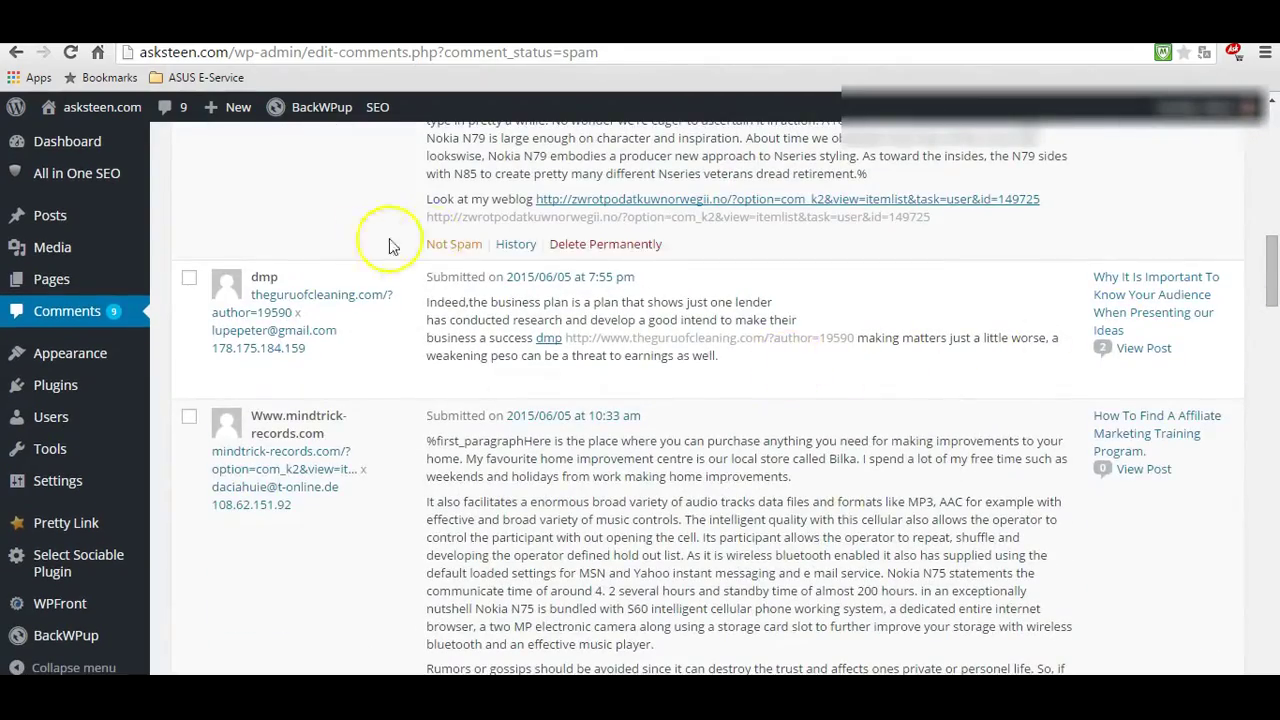
mouse_move(377, 300)
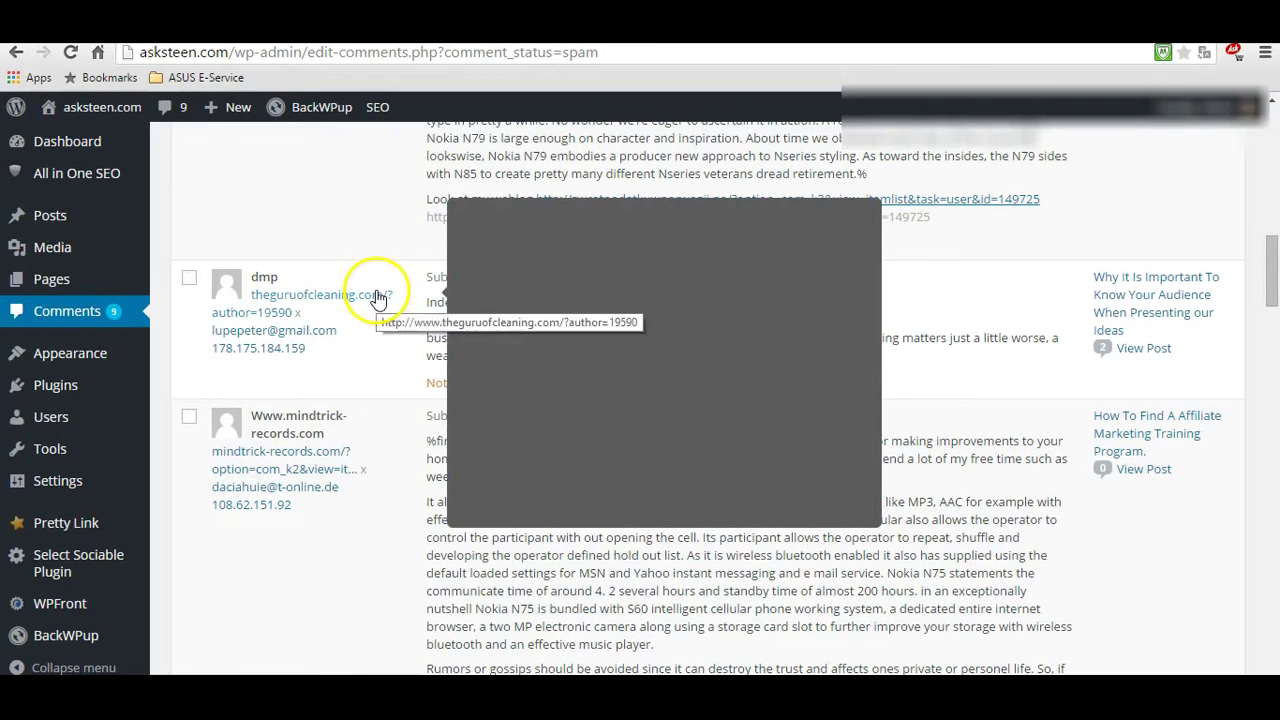
left_click(1271, 171)
left_click(1266, 140)
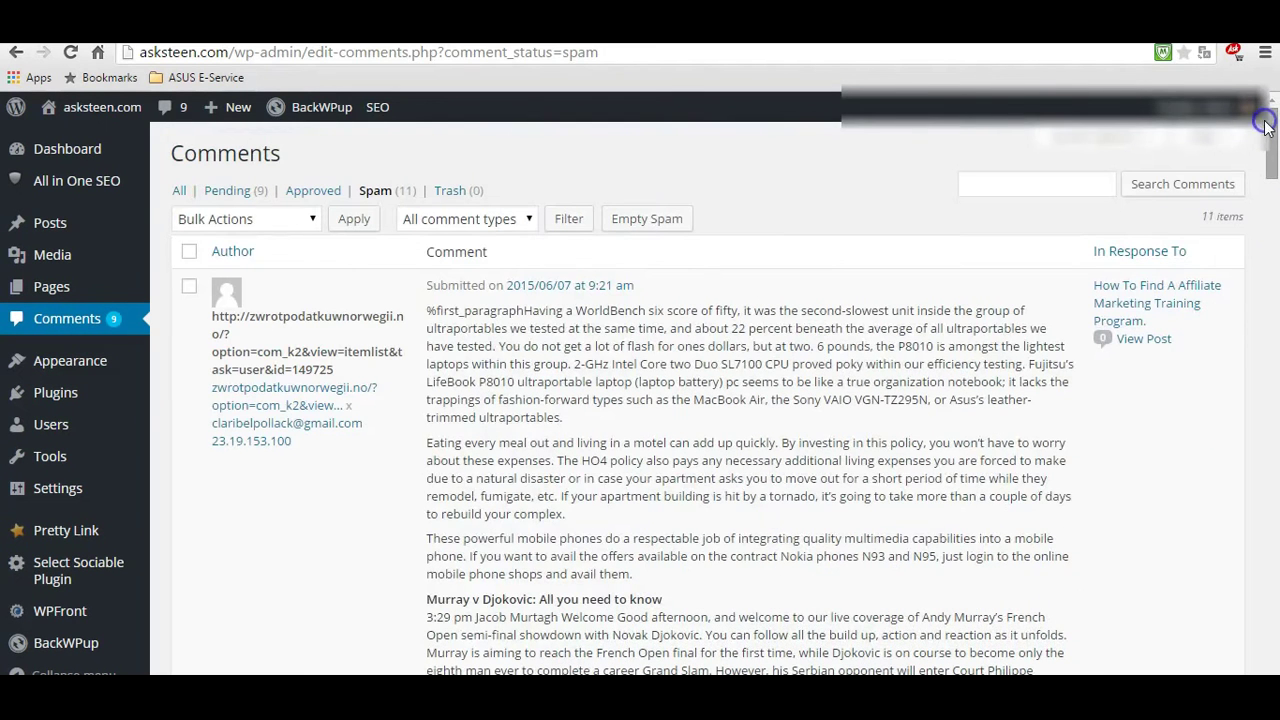
left_click(637, 222)
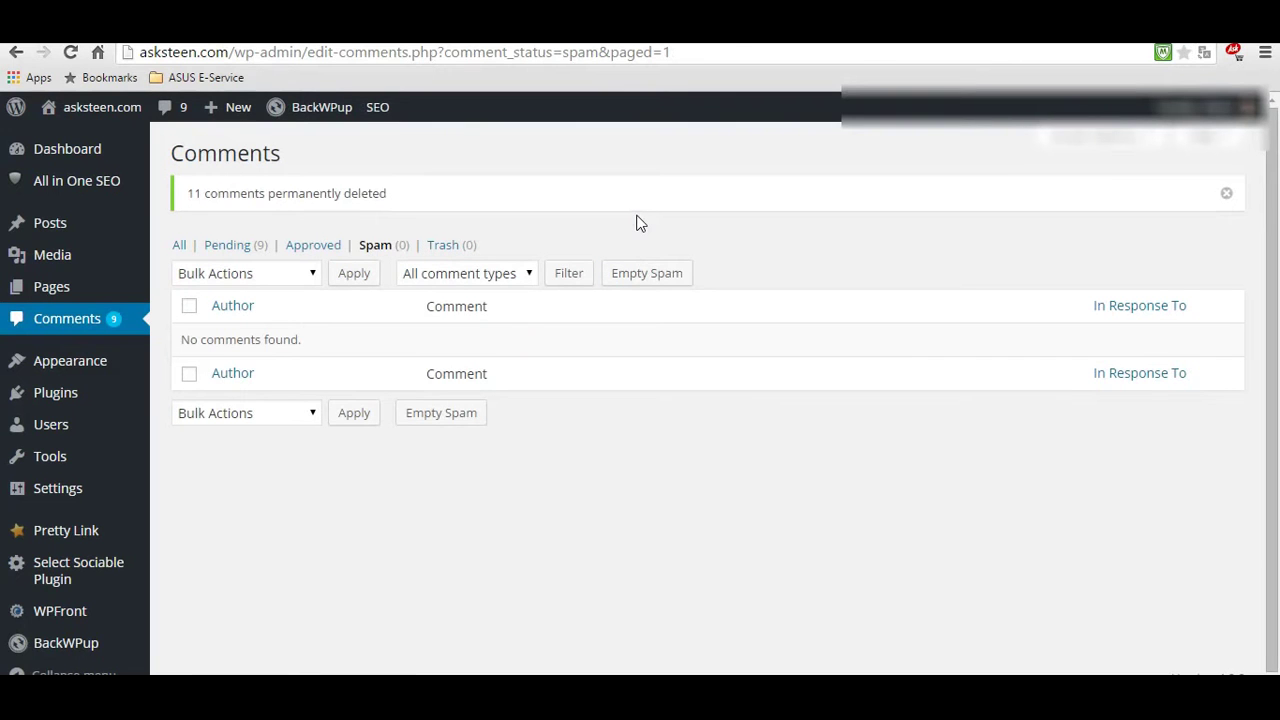
Open the installed plugins list and point out the Akismet anti-spam plugin.
left_click(56, 392)
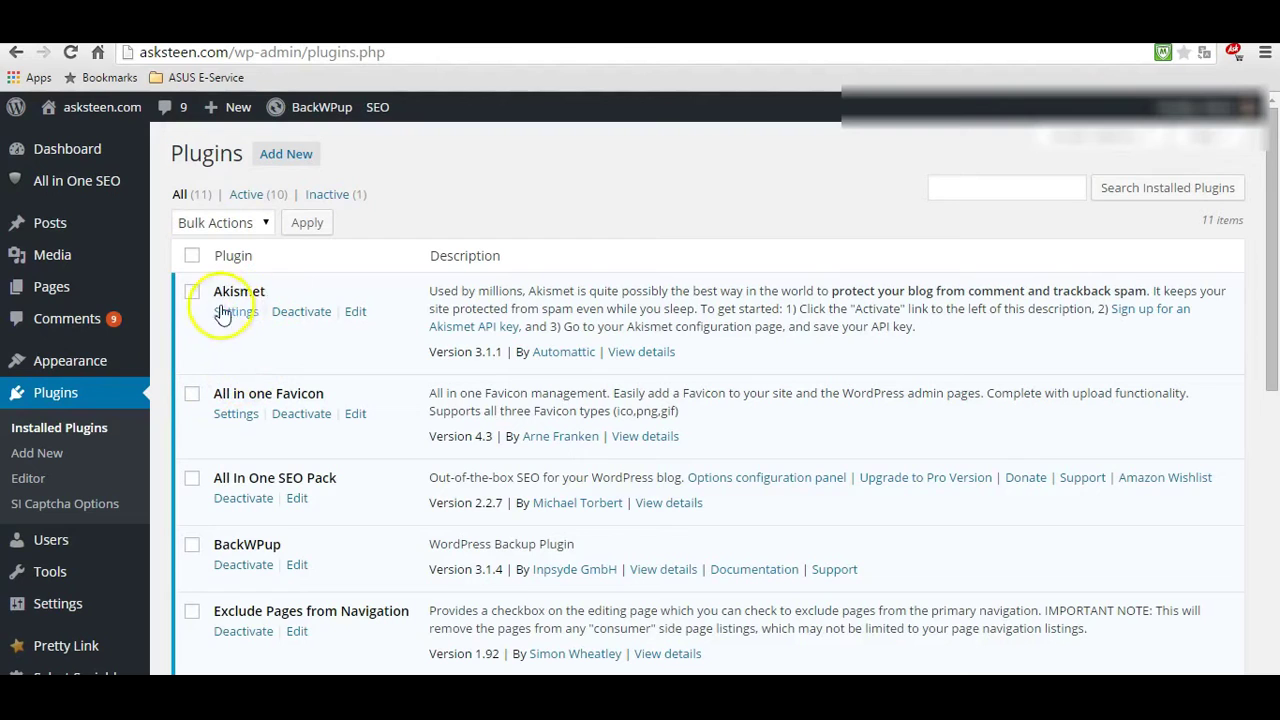
left_click_drag(270, 294, 215, 290)
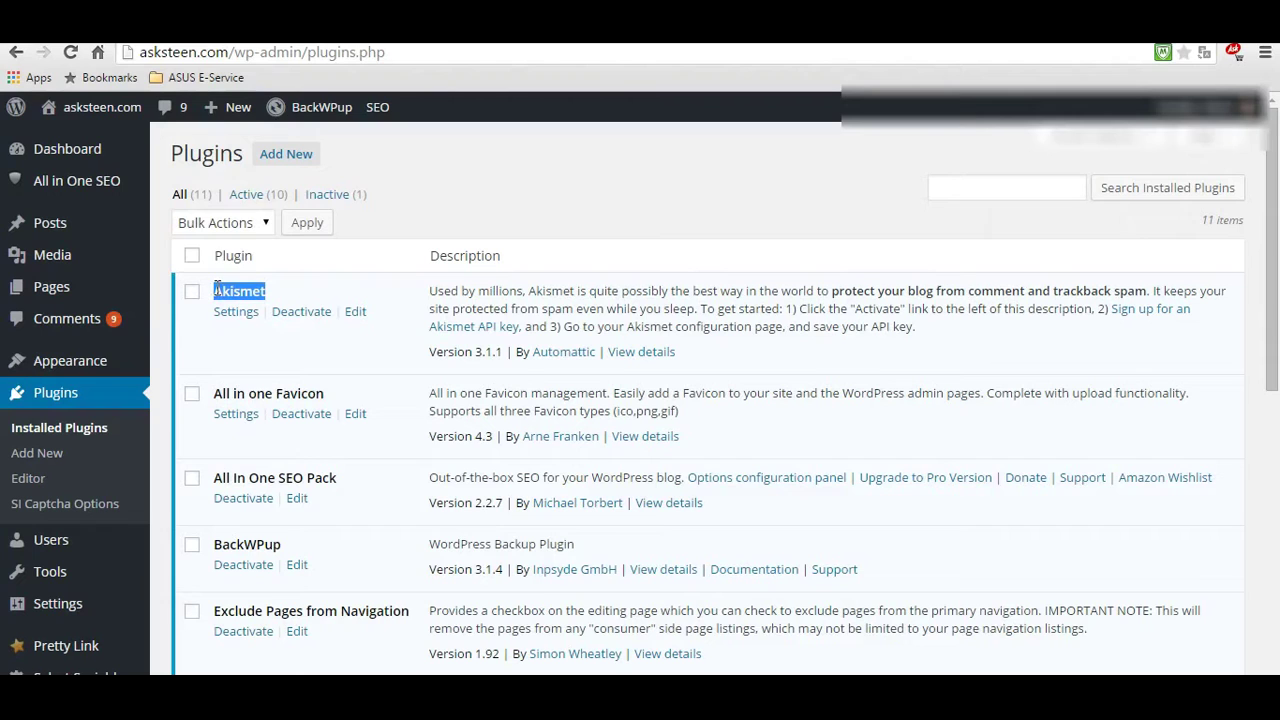
left_click(416, 170)
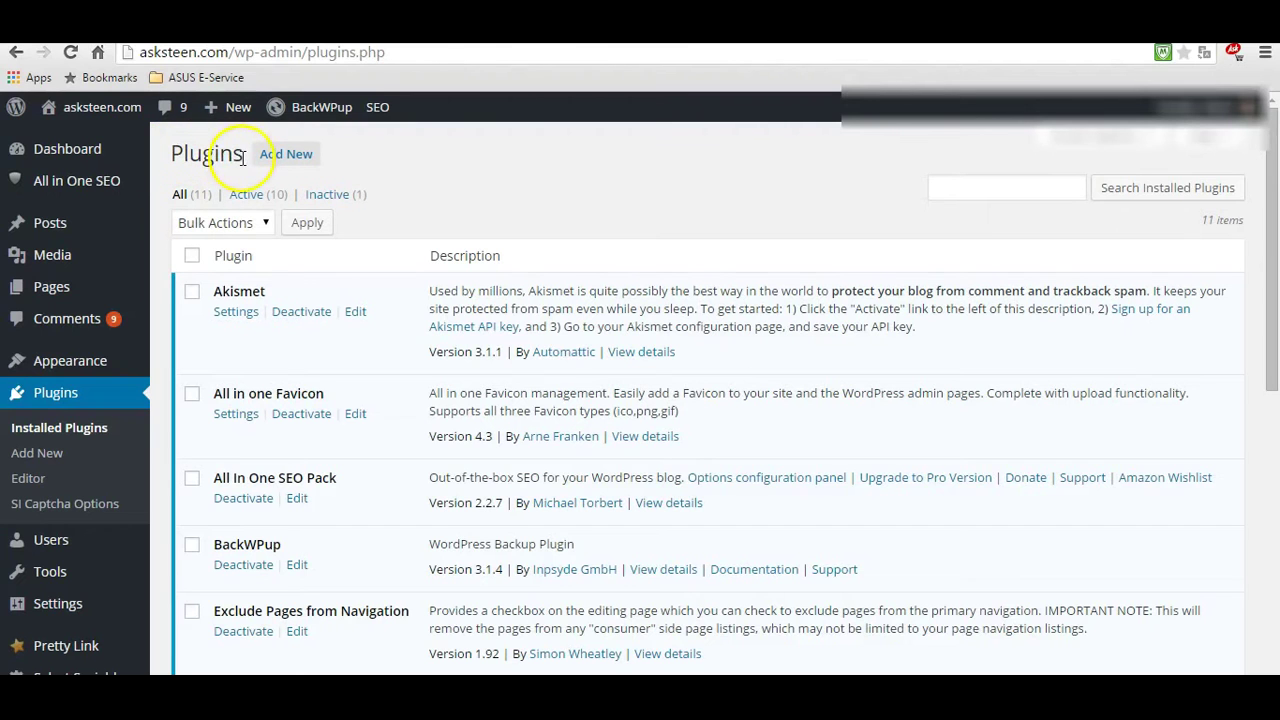
left_click_drag(242, 158, 173, 153)
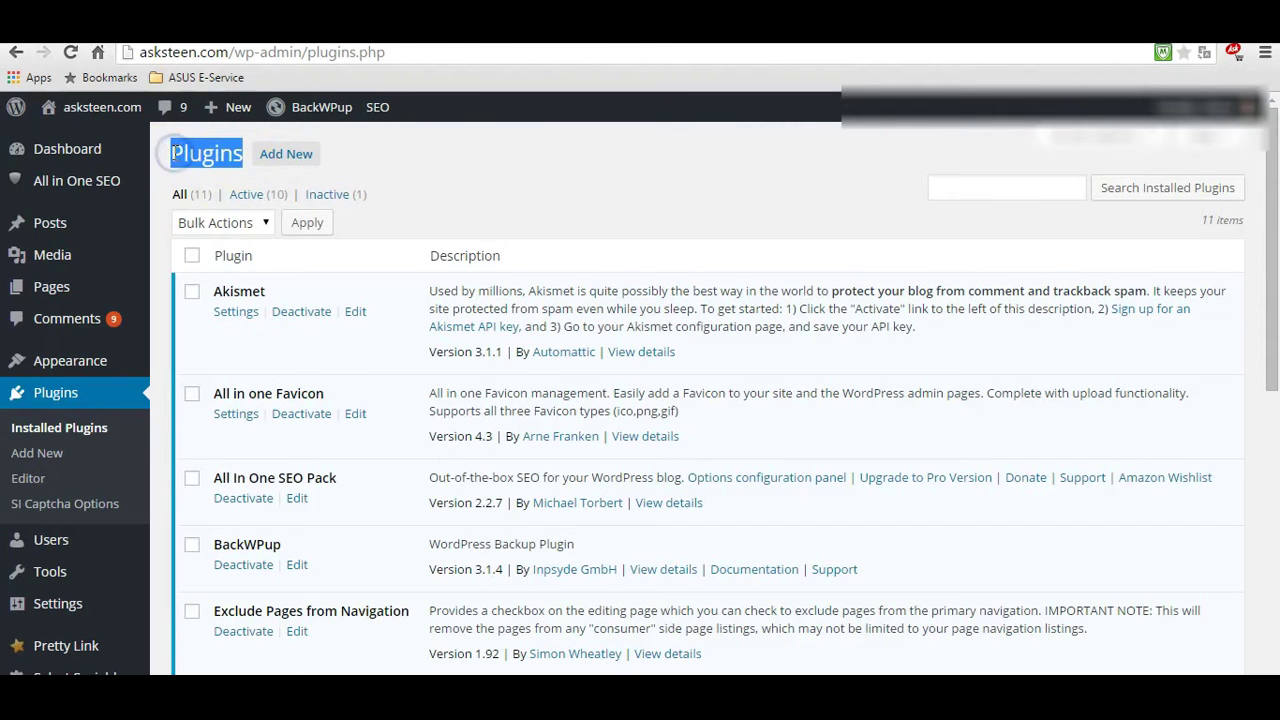
Visit the website linked in the pending June 6 comment and view the replies to its "Using Different Methods To Get Traffic" post.
mouse_move(158, 207)
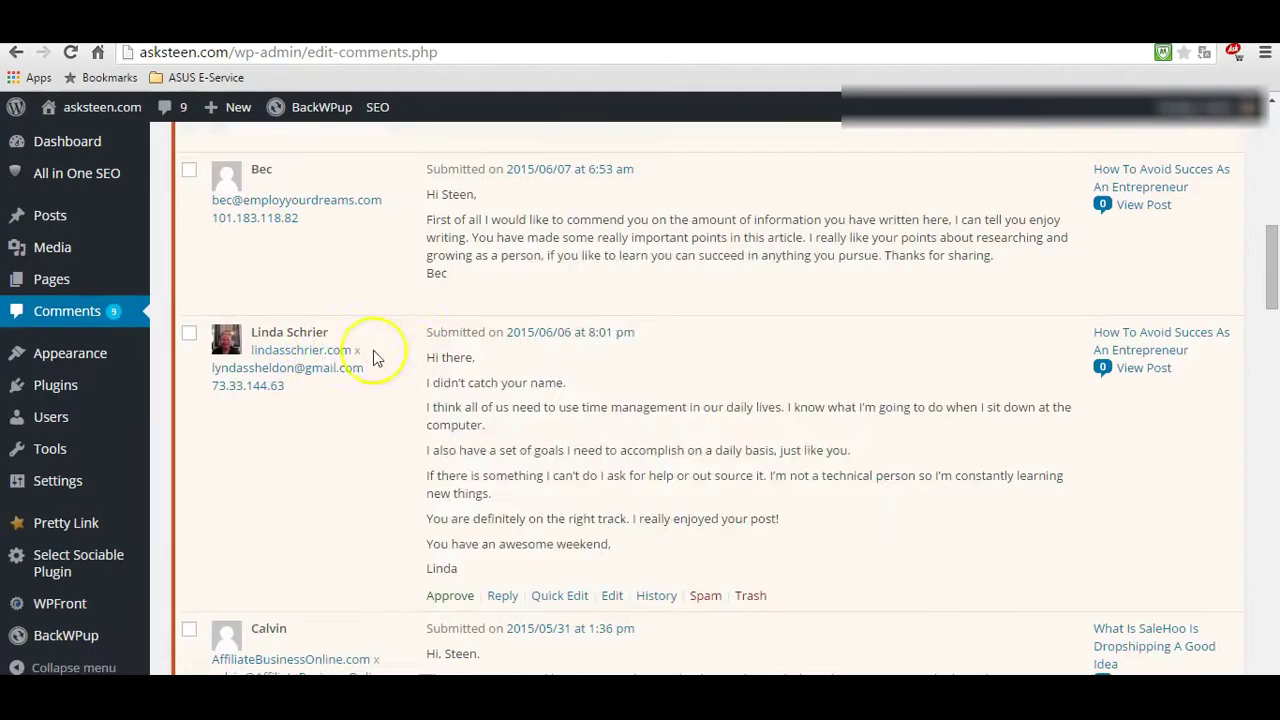
mouse_move(318, 350)
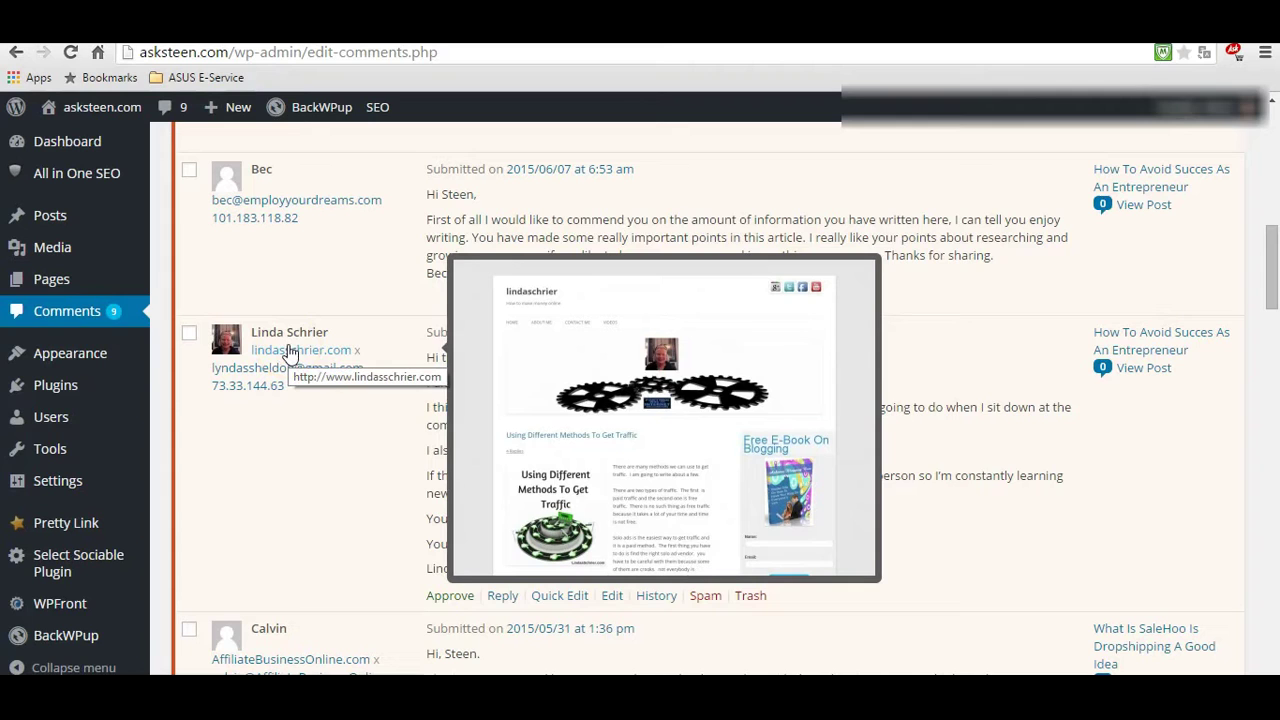
left_click(288, 352)
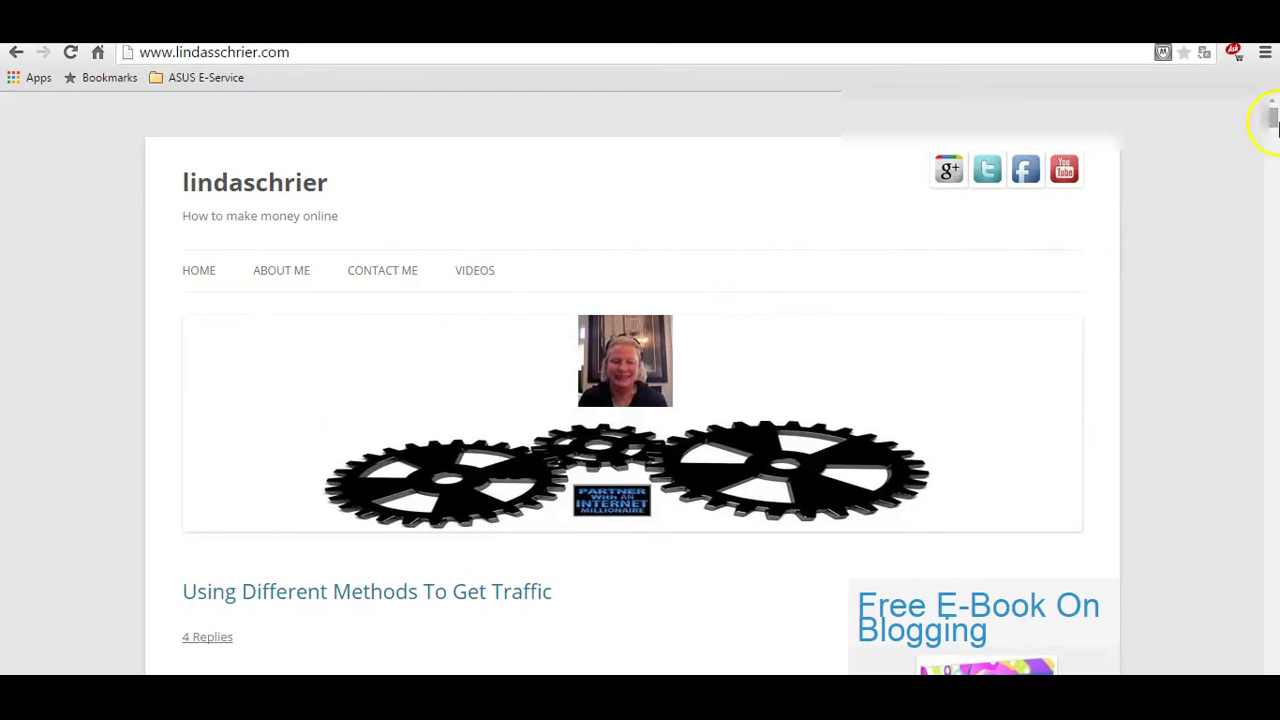
left_click_drag(1272, 120, 1272, 134)
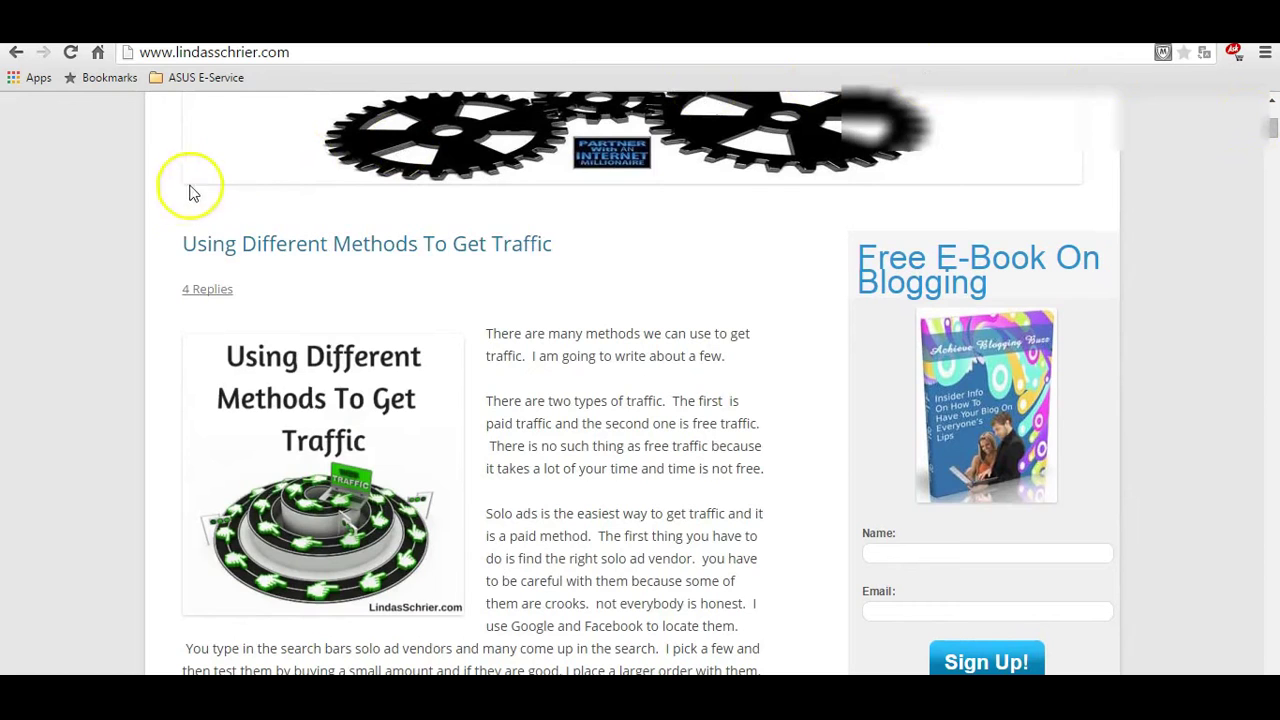
left_click(205, 291)
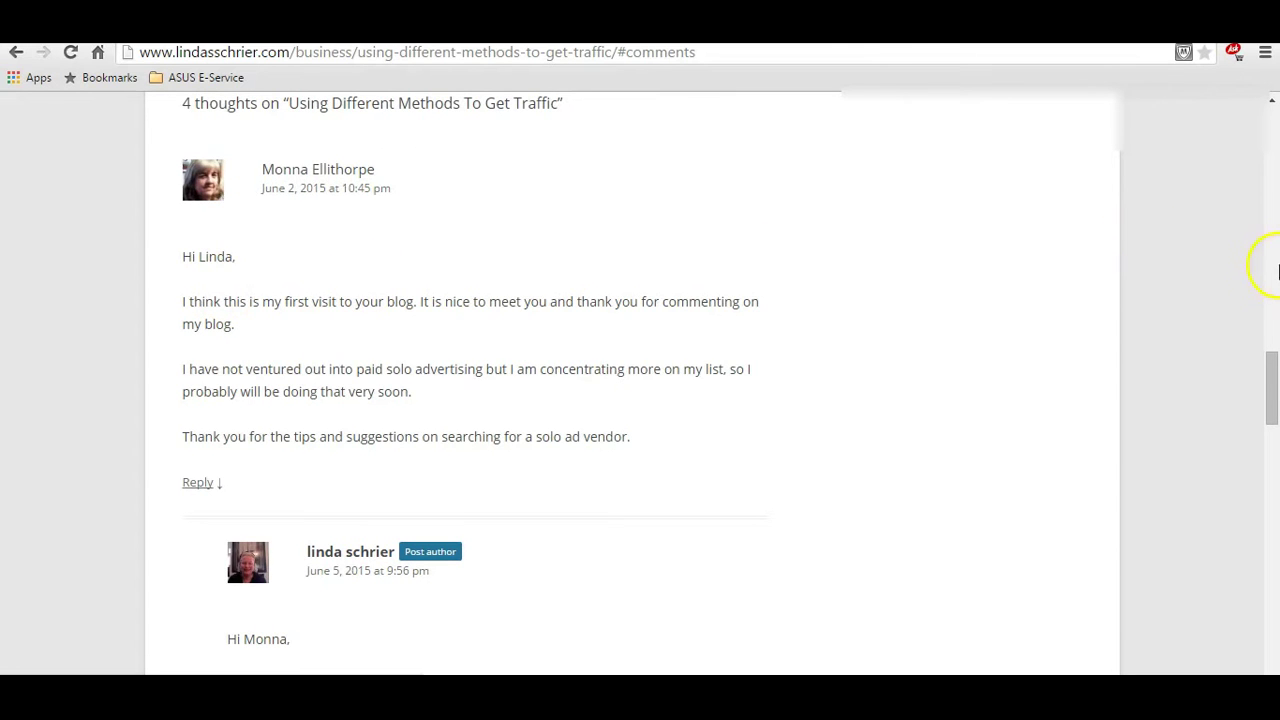
left_click_drag(1272, 373, 1251, 297)
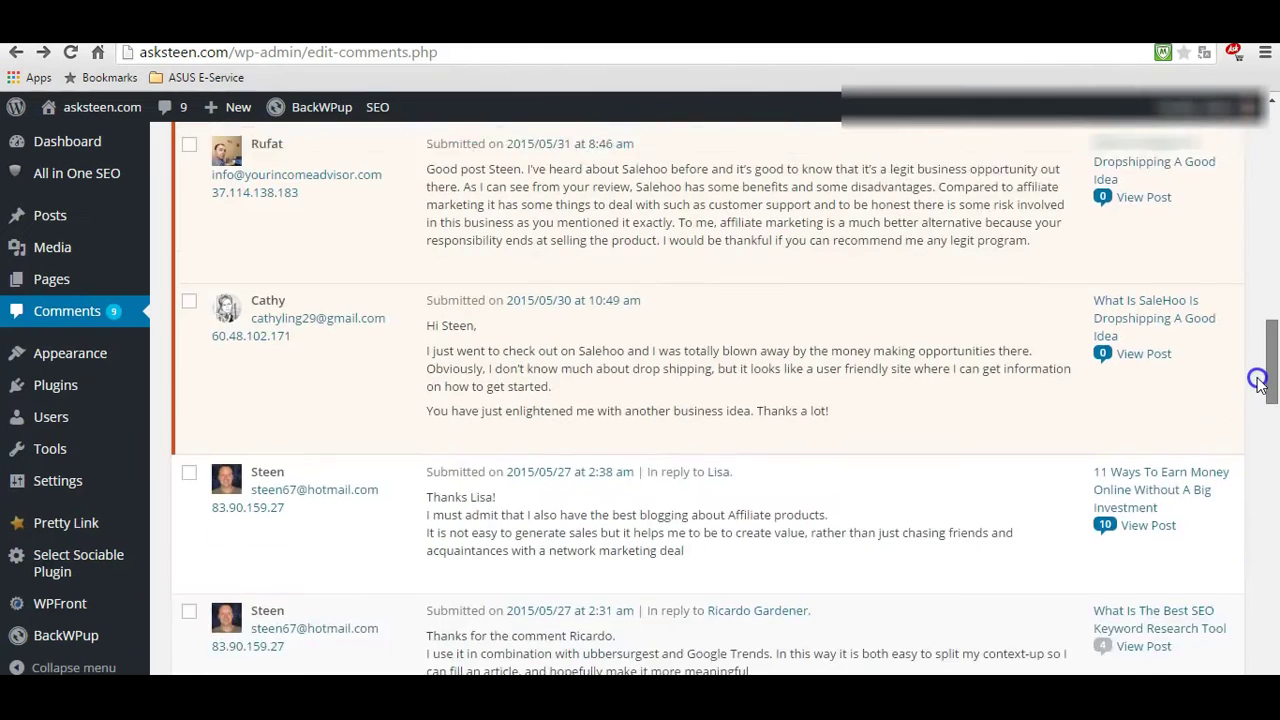
Draft a reply to the pending May 30 SaleHoo comment, greeting the commenter and continuing "Yes it certainly opens up a whole new world".
left_click_drag(1258, 382, 1258, 370)
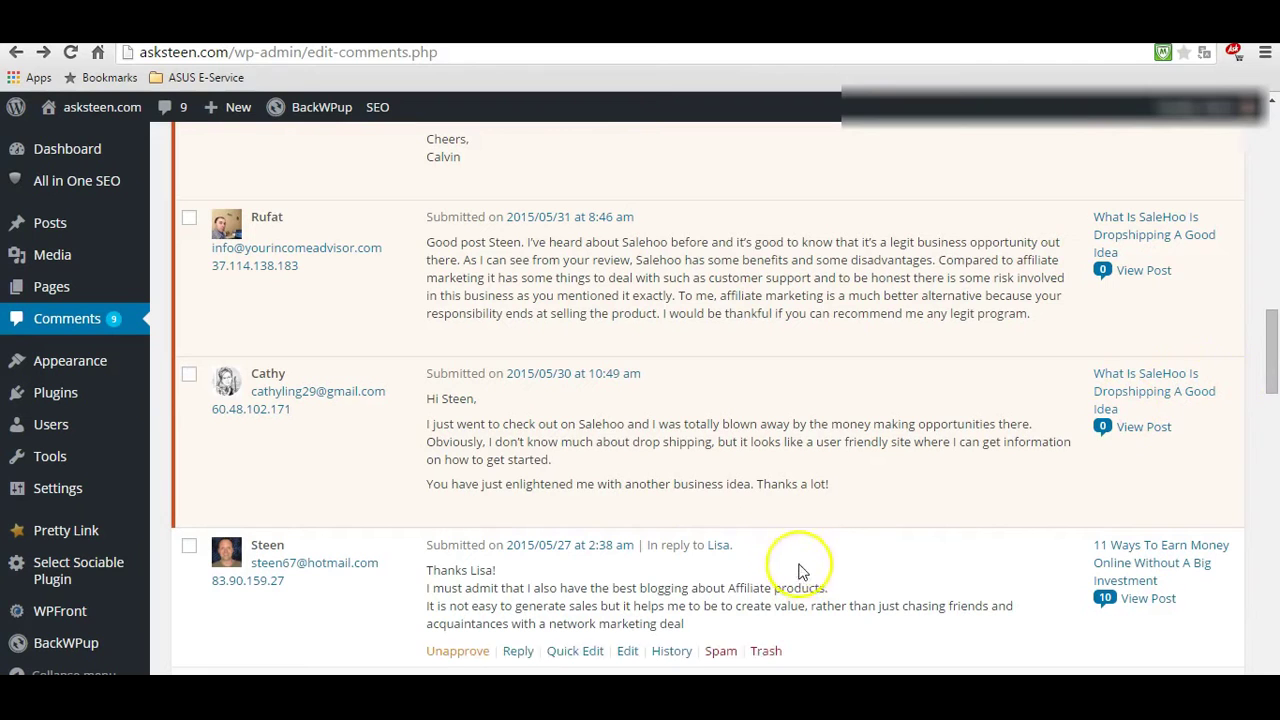
mouse_move(820, 517)
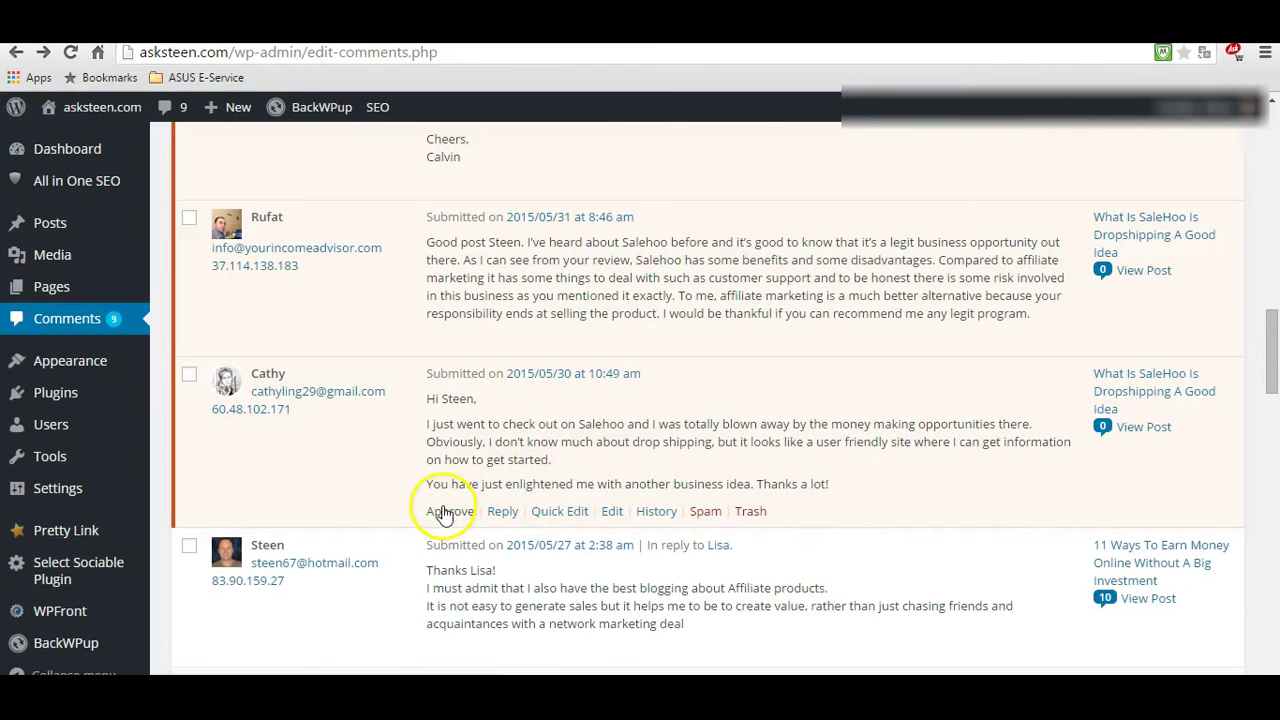
left_click(502, 512)
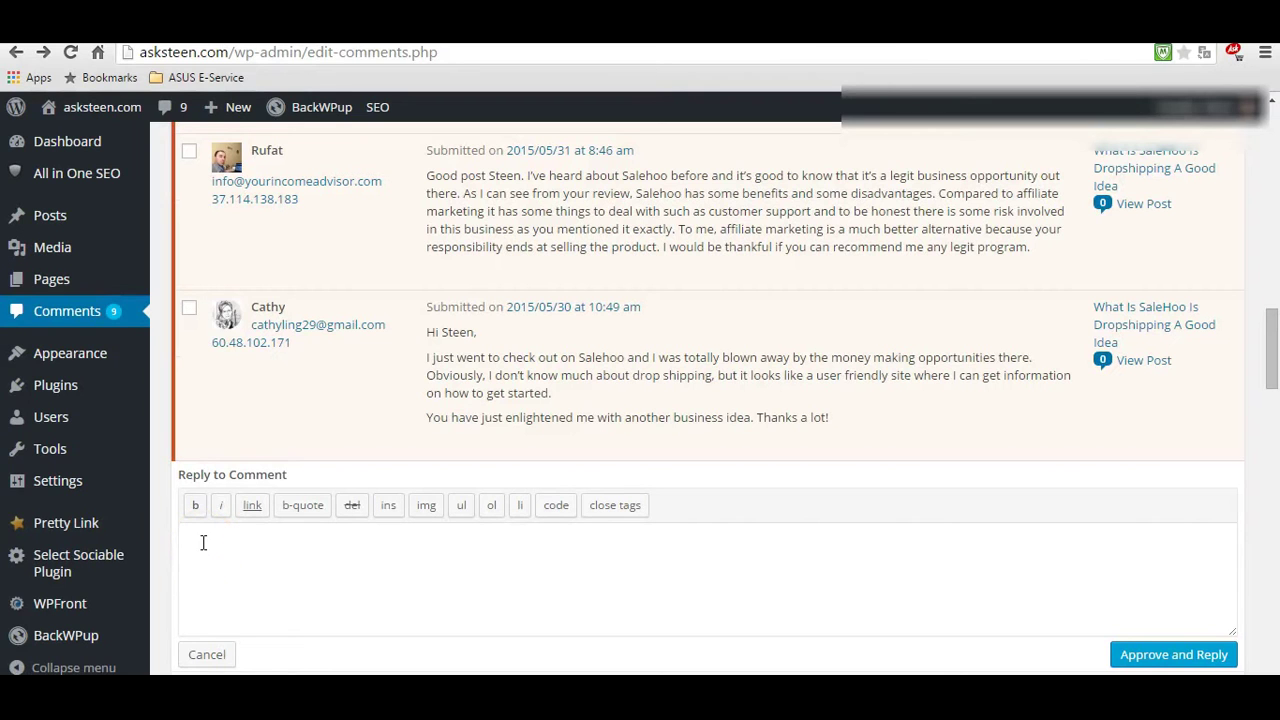
left_click(188, 515)
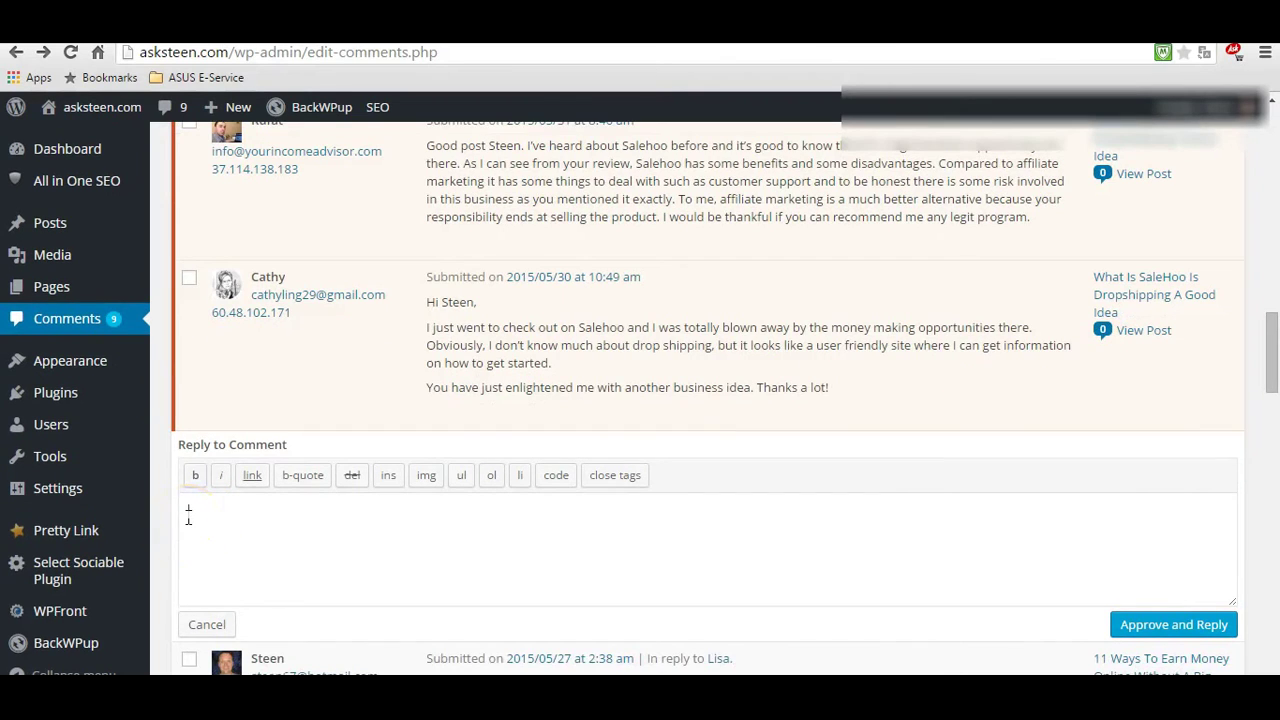
type("Hi Cathy! Yes it certainly opens up a whole new world to look at this business. I have seen the some researching ways you can do it on. I have, for example, an acquaintance who has discussed a baby product on facebook and then even drive out to the nearest clients. For longer distances, sent it in the mail as a package. It can be done in many ways also locally. But of course you can make it very atractive if you supplement with a website.")
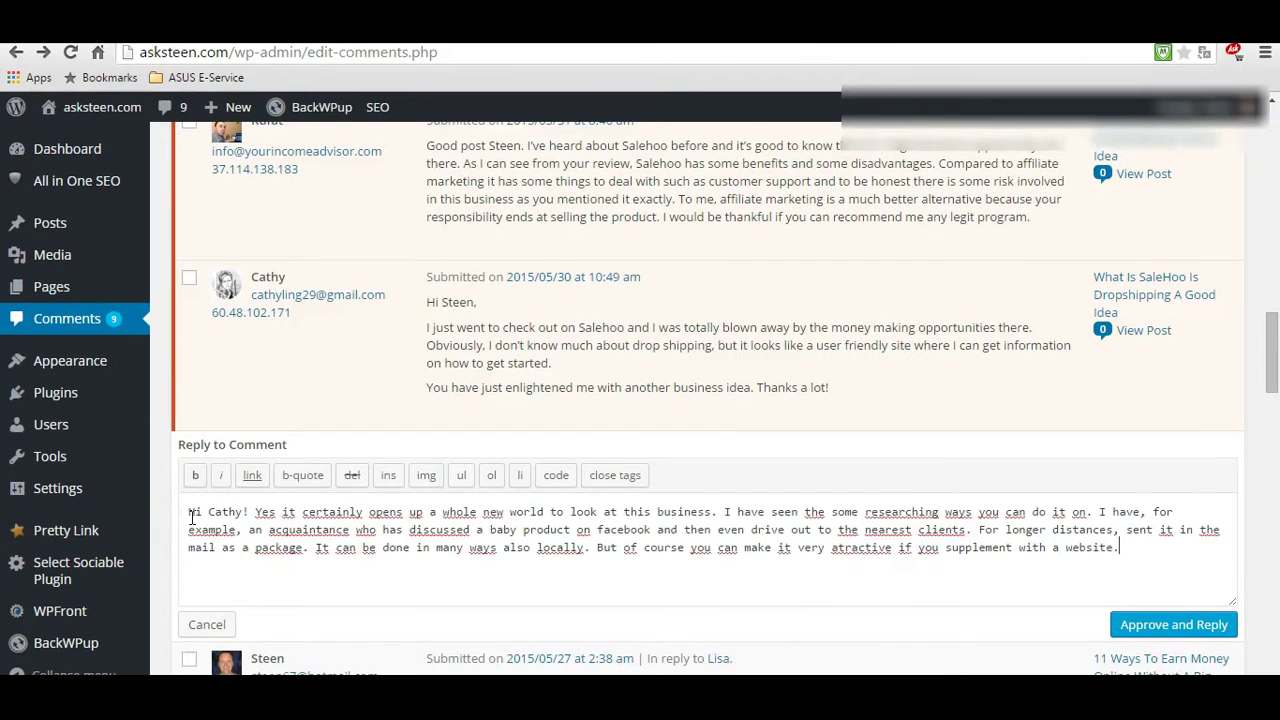
Break the reply into separate lines after the greeting, "this business.", "as a package." and "also locally.", and approve and publish it.
left_click(252, 511)
key("Return")
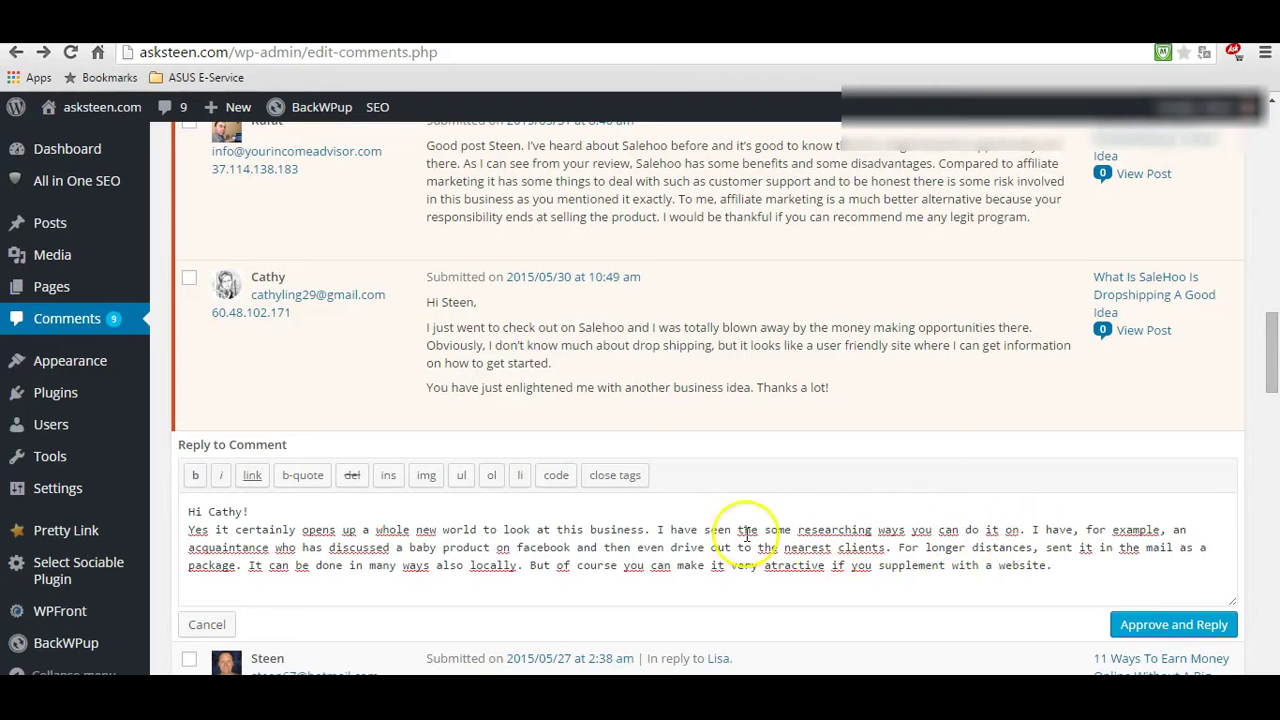
left_click(657, 530)
key("Return")
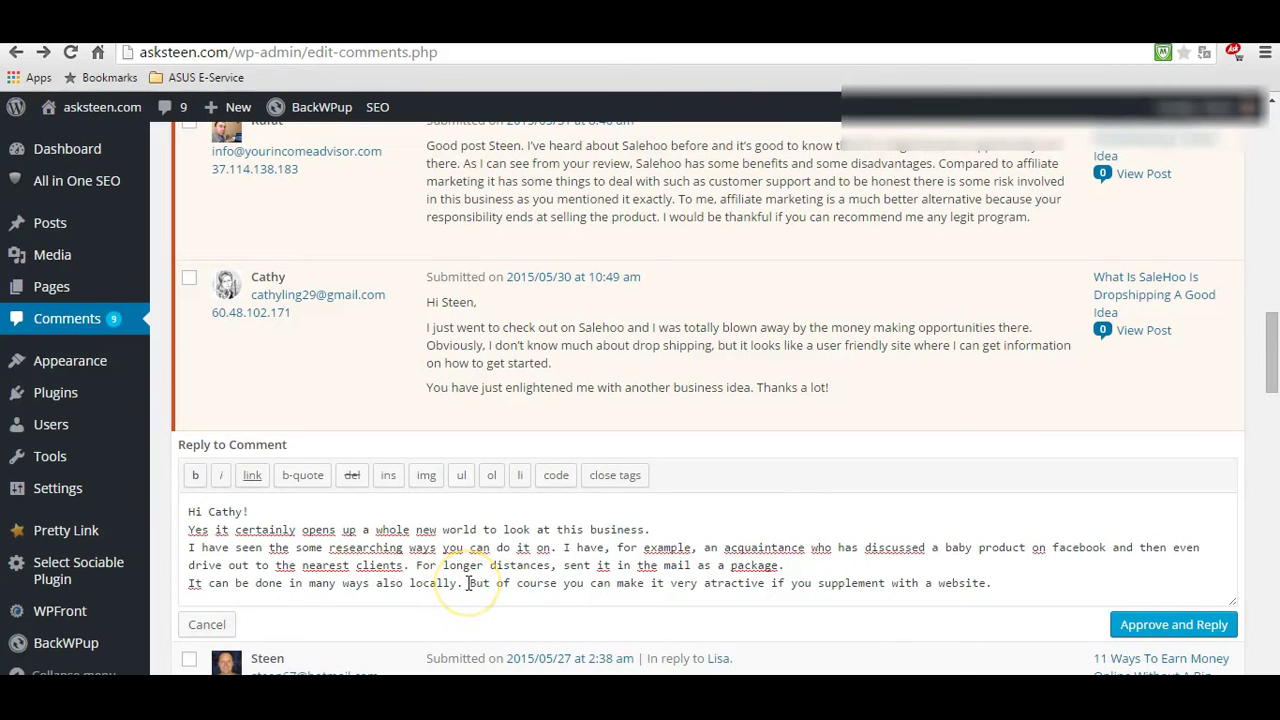
left_click(468, 583)
key("Return")
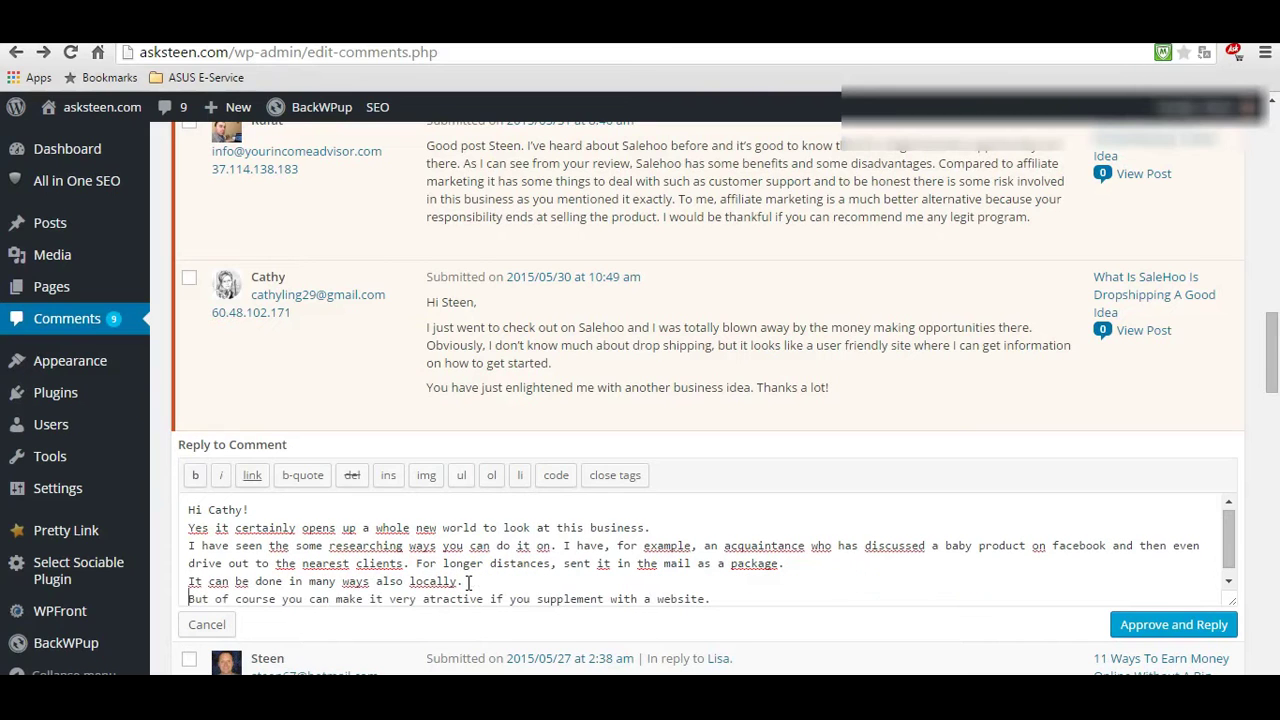
left_click(1168, 625)
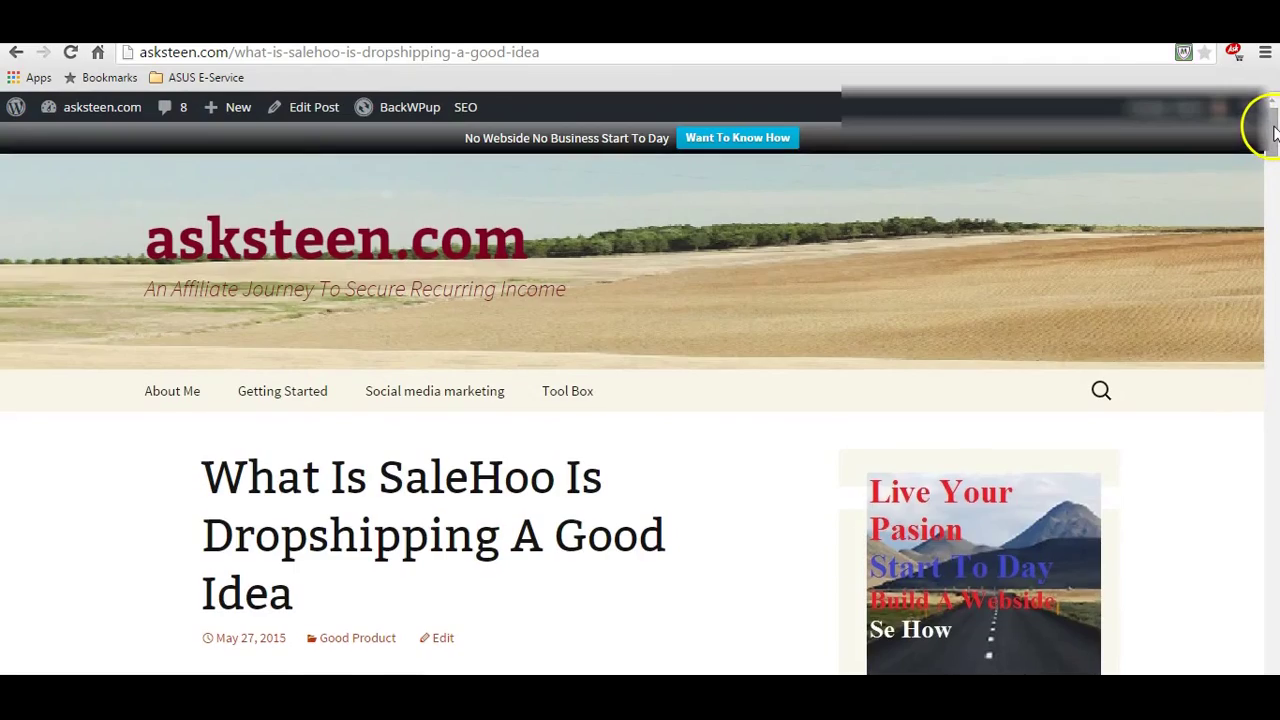
Check the approved comment and its reply beneath the published "What Is SaleHoo Is Dropshipping A Good Idea" post.
left_click_drag(1266, 126, 1264, 578)
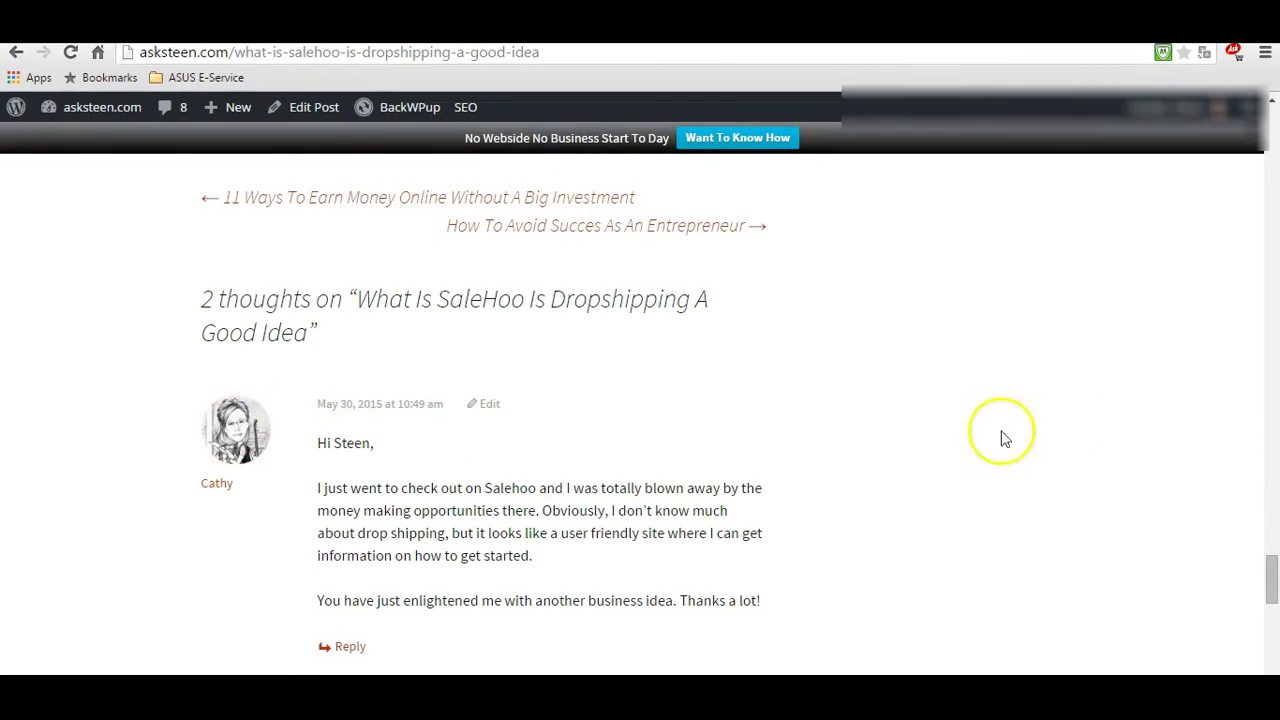
left_click(1272, 578)
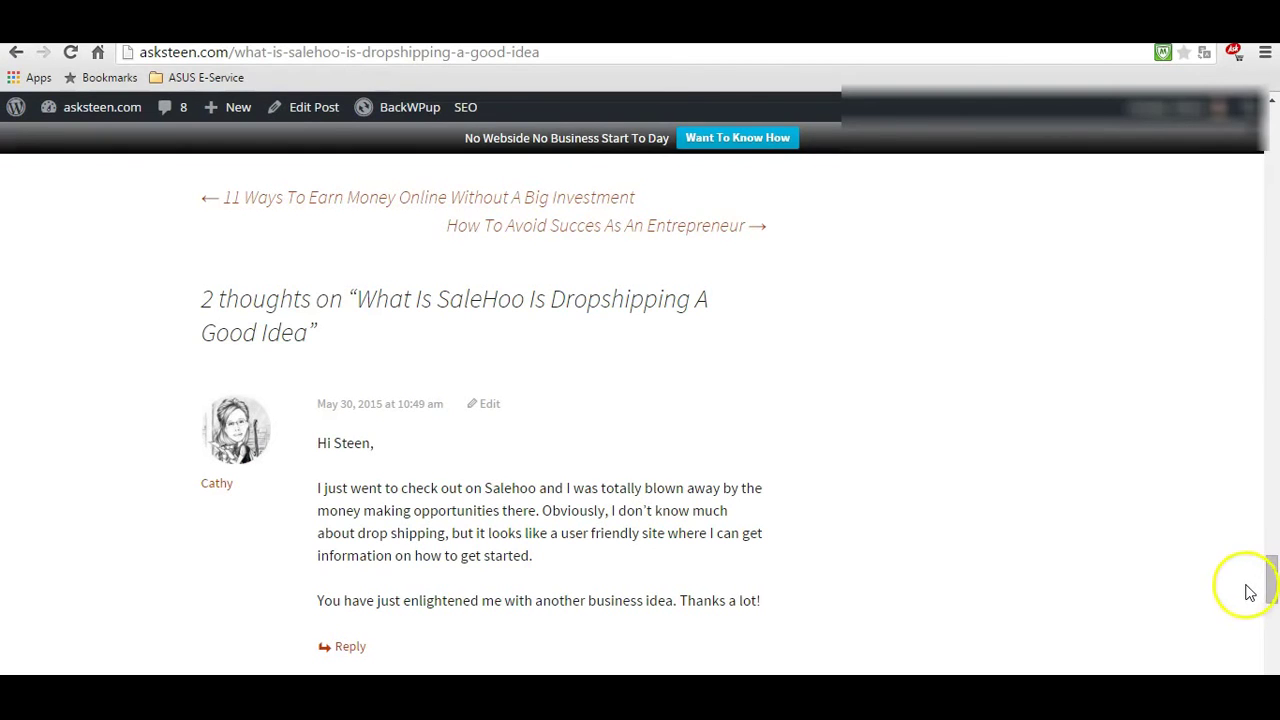
left_click_drag(1274, 582, 1272, 608)
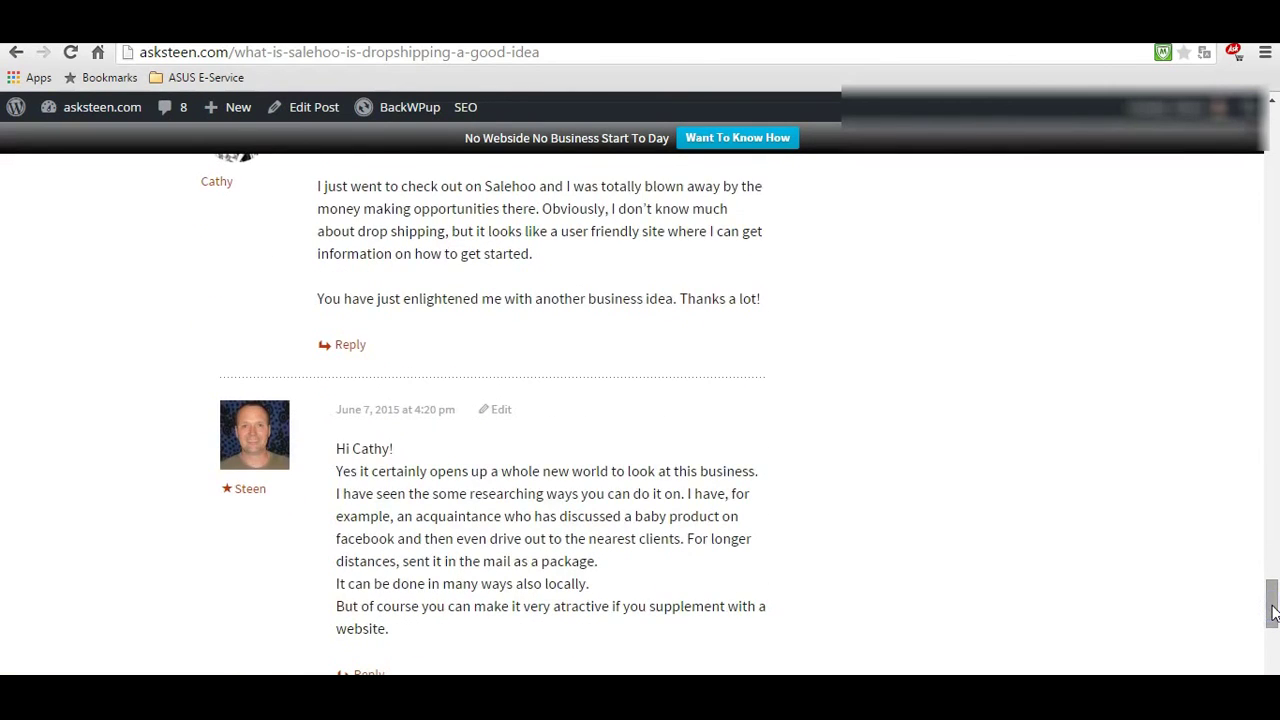